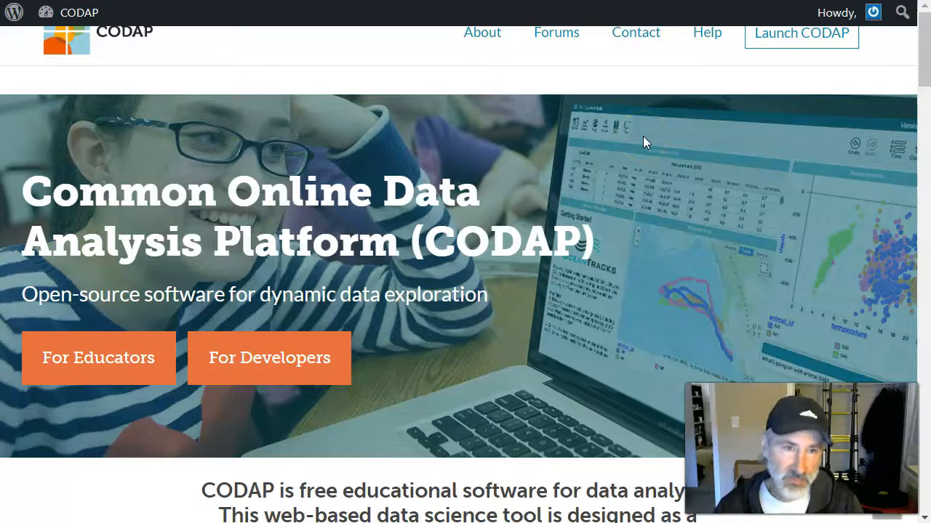
Launch CODAP and create a new document.
{"action": "left_click", "coordinate": [800, 39]}
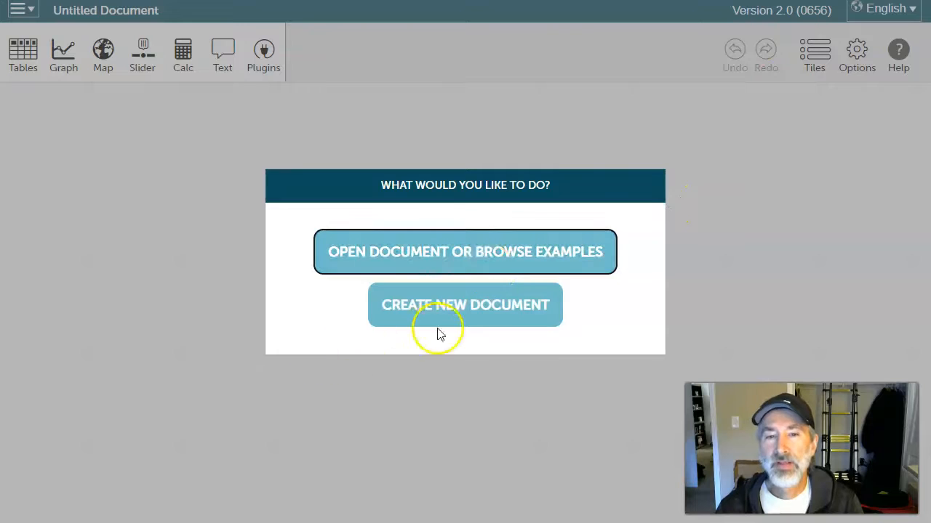
{"action": "left_click", "coordinate": [462, 311]}
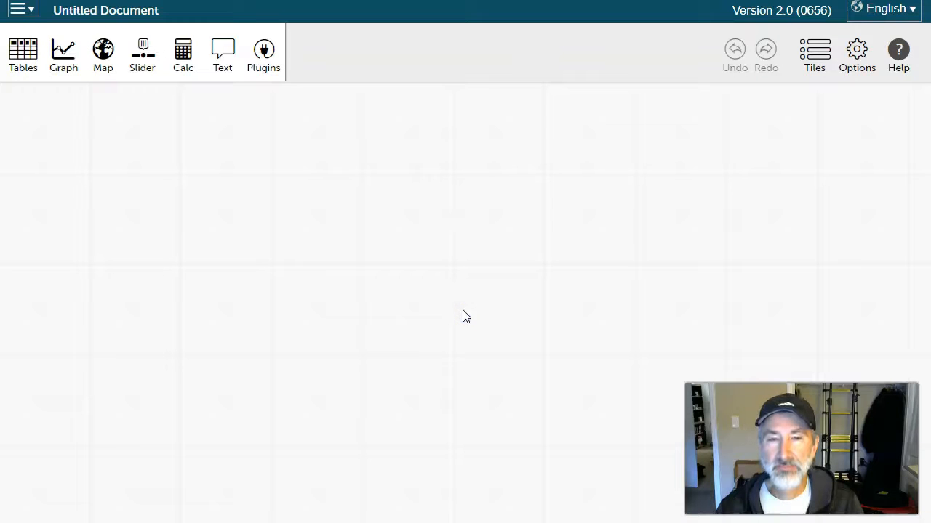
Switch to the M&M Data spreadsheet and copy columns A and B of Sheet3.
{"action": "key", "text": "alt+Tab"}
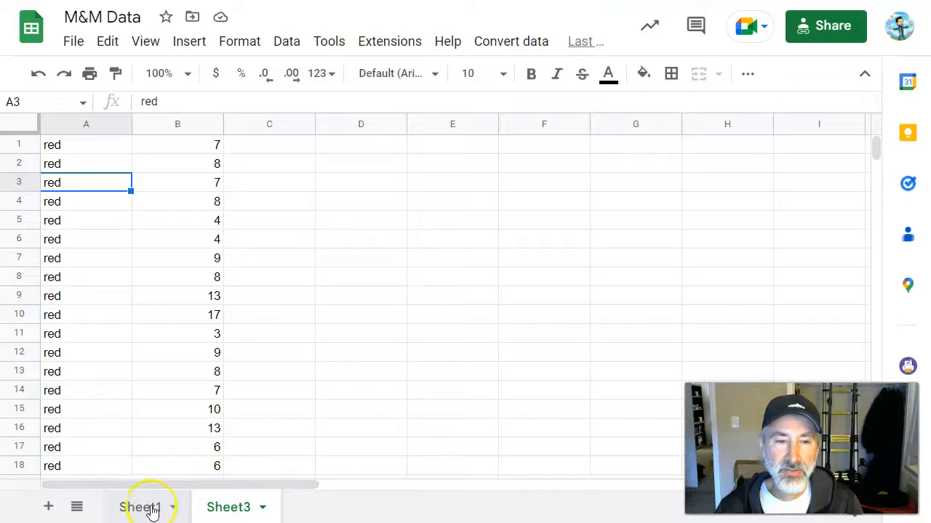
{"action": "left_click", "coordinate": [148, 509]}
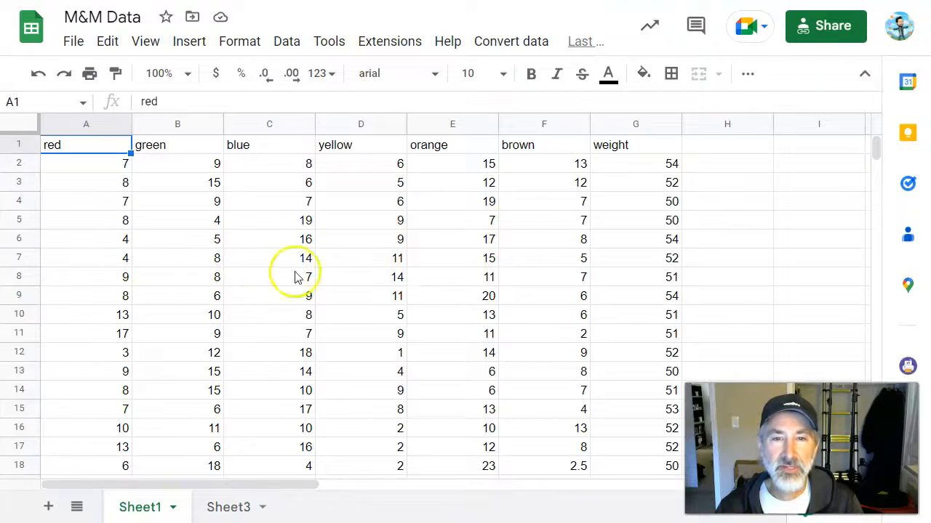
{"action": "left_click", "coordinate": [225, 508]}
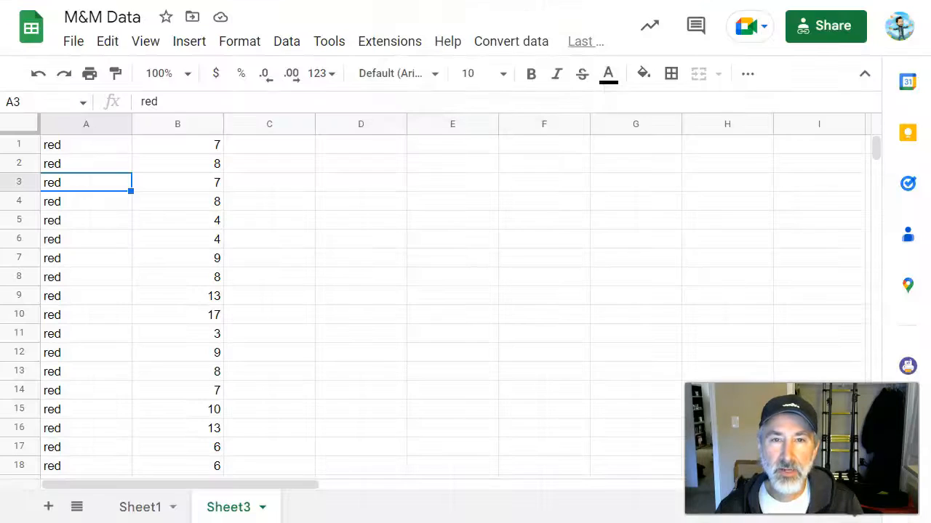
{"action": "left_click", "coordinate": [88, 124]}
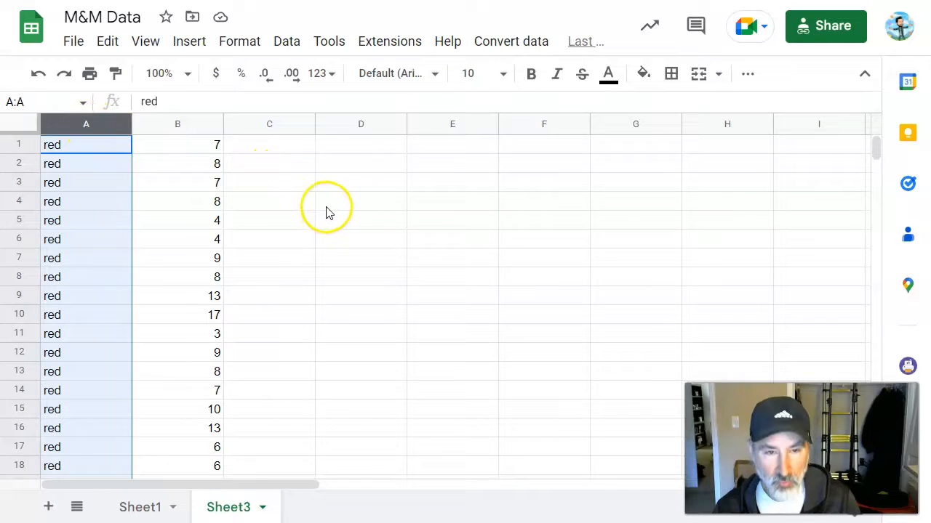
{"action": "left_click", "coordinate": [175, 129], "text": "shift"}
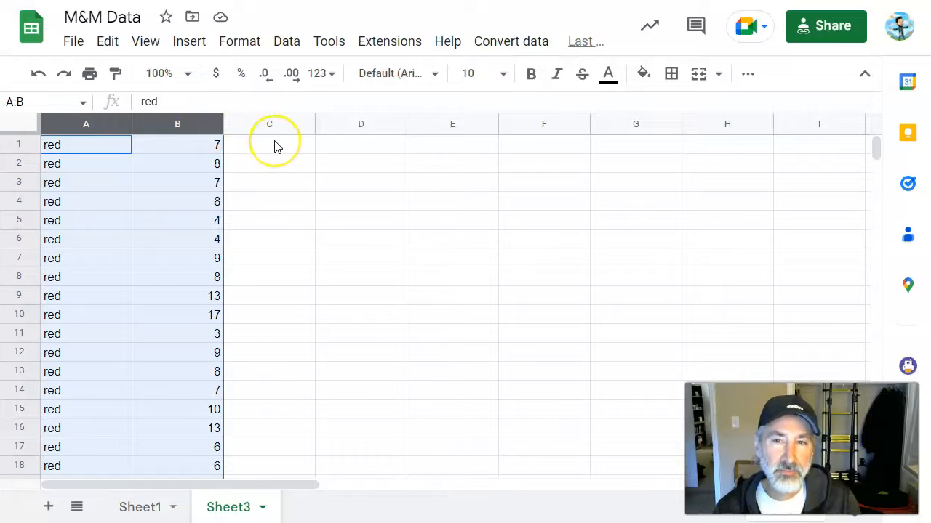
{"action": "key", "text": "ctrl+c"}
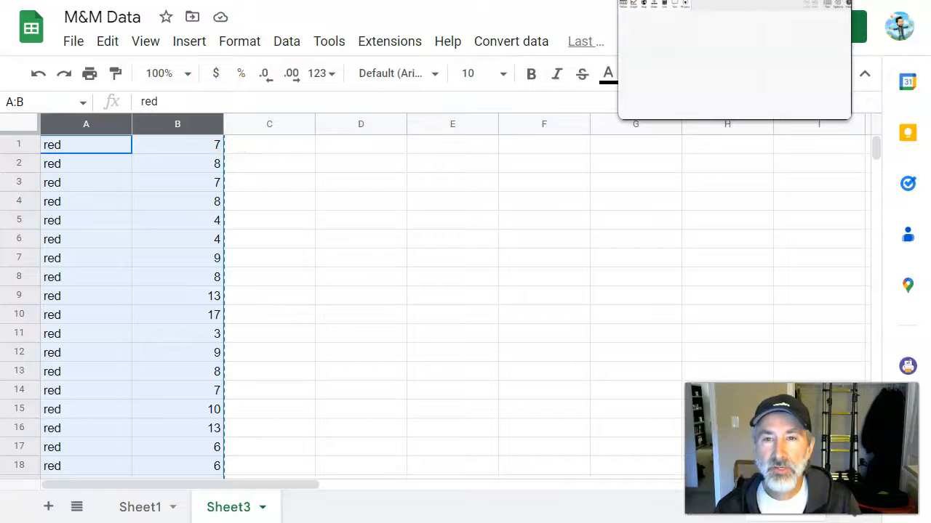
Return to CODAP, create a new table from the clipboard data, and enlarge the table.
{"action": "left_click", "coordinate": [683, 0]}
{"action": "left_click", "coordinate": [22, 63]}
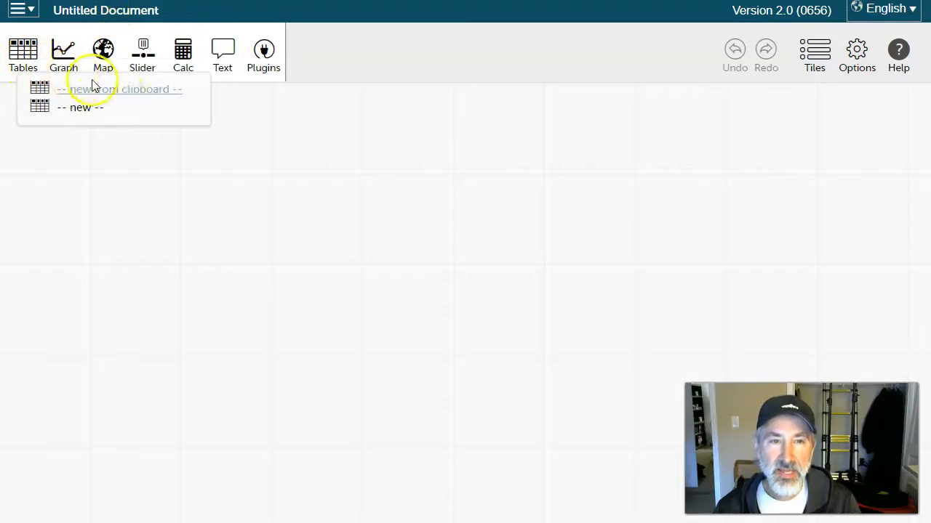
{"action": "left_click", "coordinate": [118, 93]}
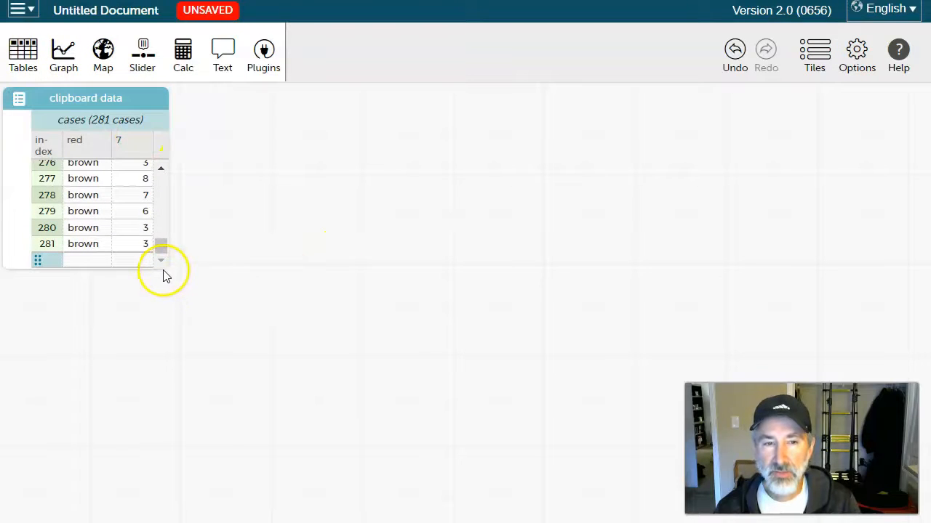
{"action": "left_click_drag", "start_coordinate": [164, 266], "coordinate": [196, 480]}
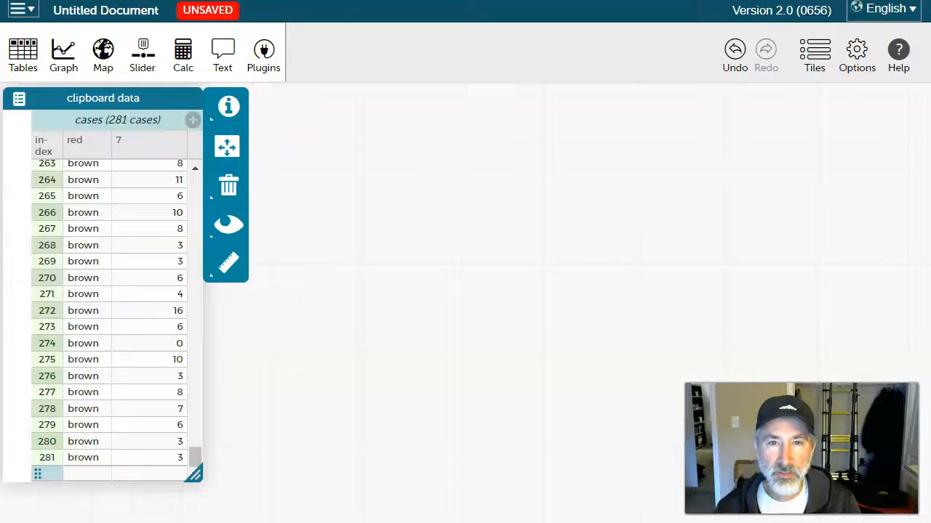
Compare the last rows of the spreadsheet with the cases in the CODAP table.
{"action": "left_click", "coordinate": [269, 1]}
{"action": "scroll", "coordinate": [149, 238], "scroll_direction": "down", "scroll_amount": 20}
{"action": "scroll", "coordinate": [150, 242], "scroll_direction": "down", "scroll_amount": 20}
{"action": "scroll", "coordinate": [150, 242], "scroll_direction": "up", "scroll_amount": 5}
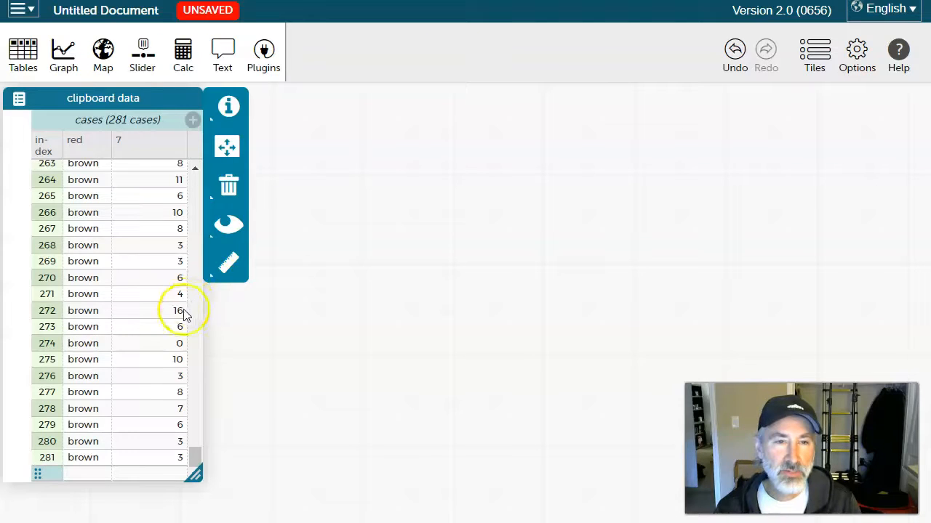
{"action": "scroll", "coordinate": [141, 305], "scroll_direction": "up", "scroll_amount": 20}
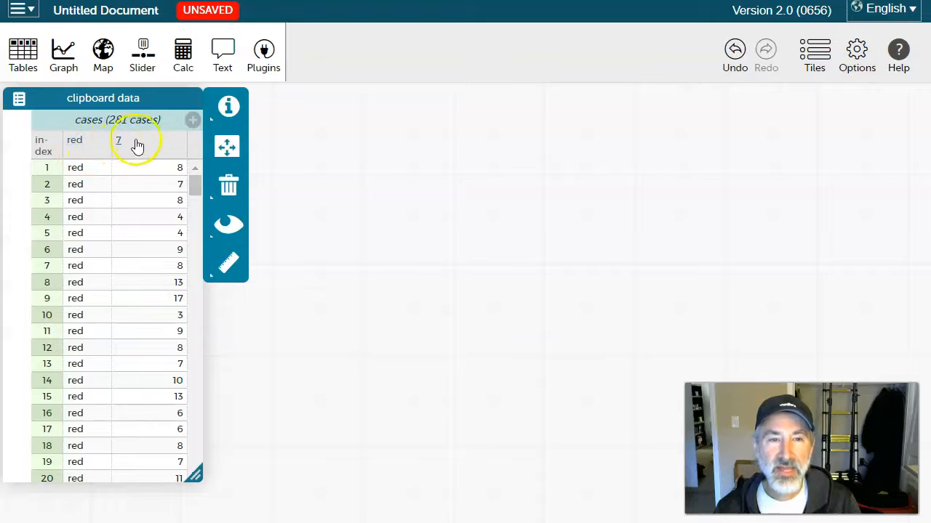
Insert a new case at the top of the table and fill it with red and 7.
{"action": "right_click", "coordinate": [46, 174]}
{"action": "left_click", "coordinate": [81, 209]}
{"action": "left_click", "coordinate": [88, 168]}
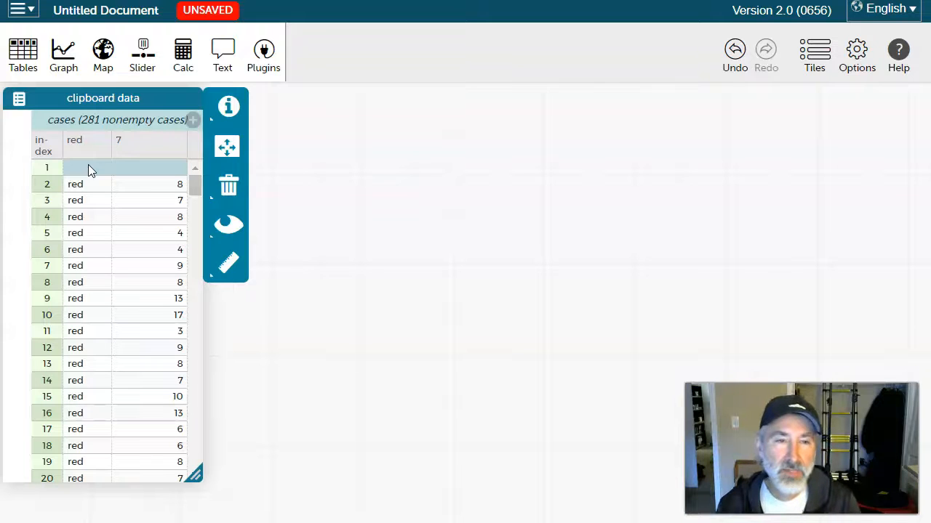
{"action": "left_click", "coordinate": [88, 167]}
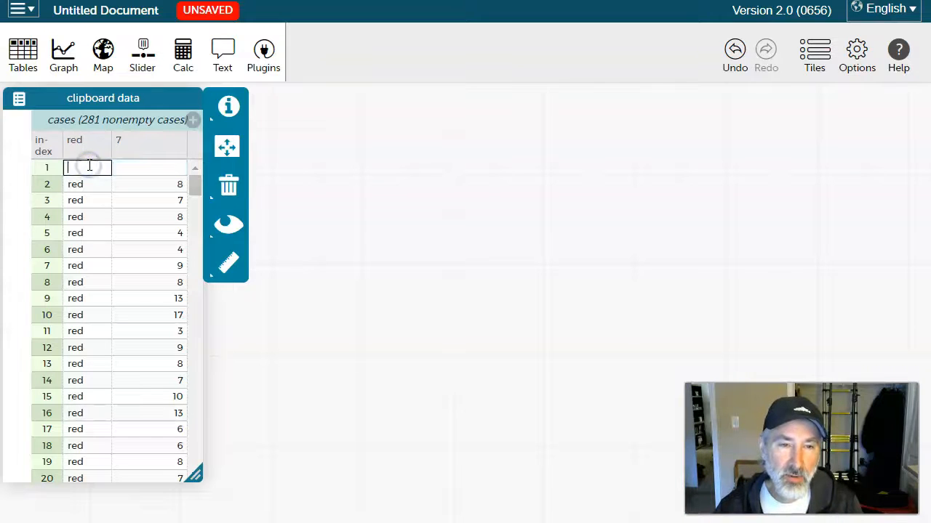
{"action": "type", "text": "red"}
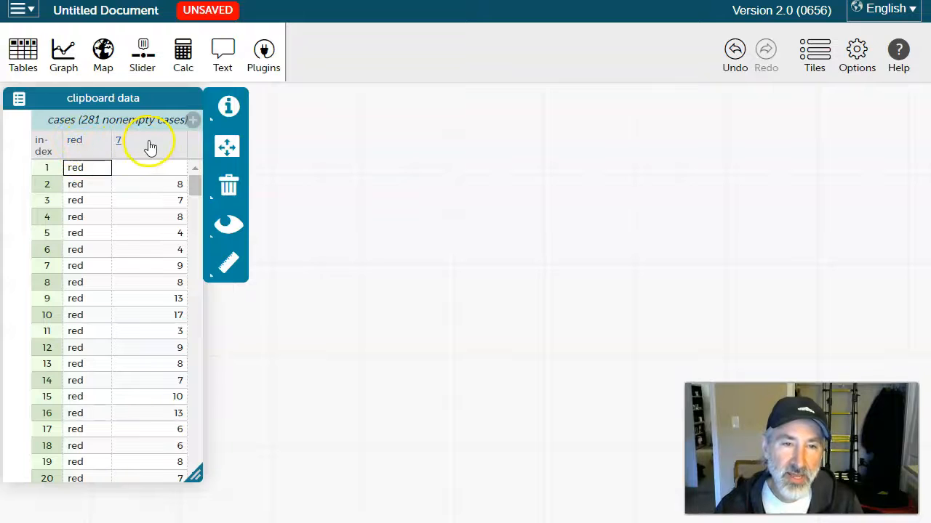
{"action": "left_click", "coordinate": [139, 168]}
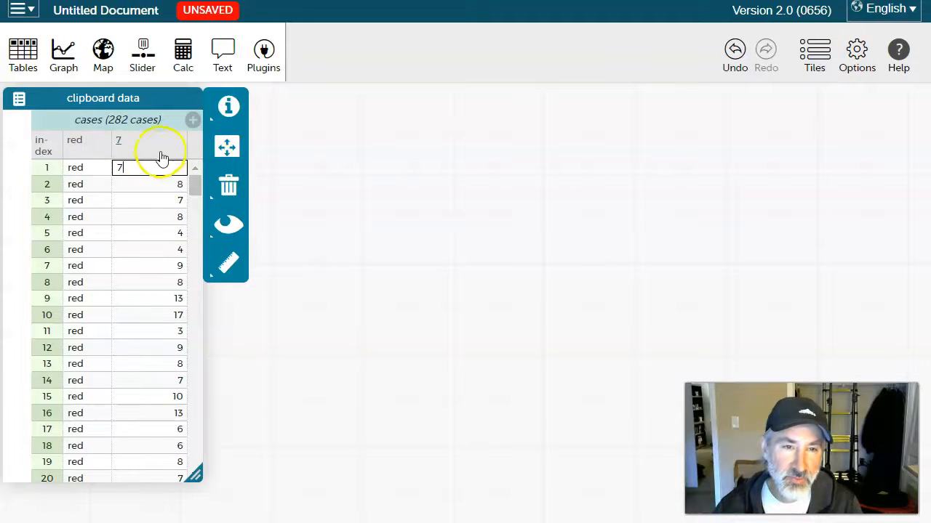
{"action": "left_click", "coordinate": [160, 155]}
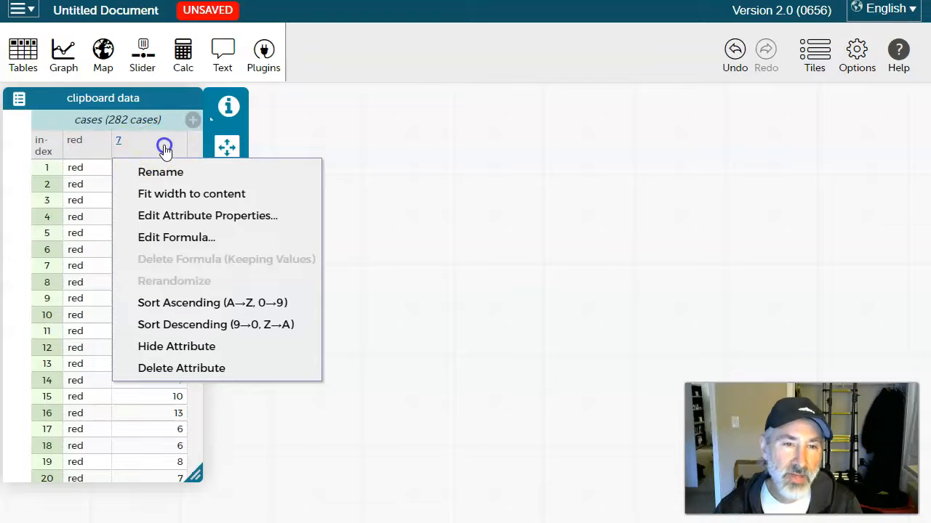
{"action": "left_click", "coordinate": [47, 169]}
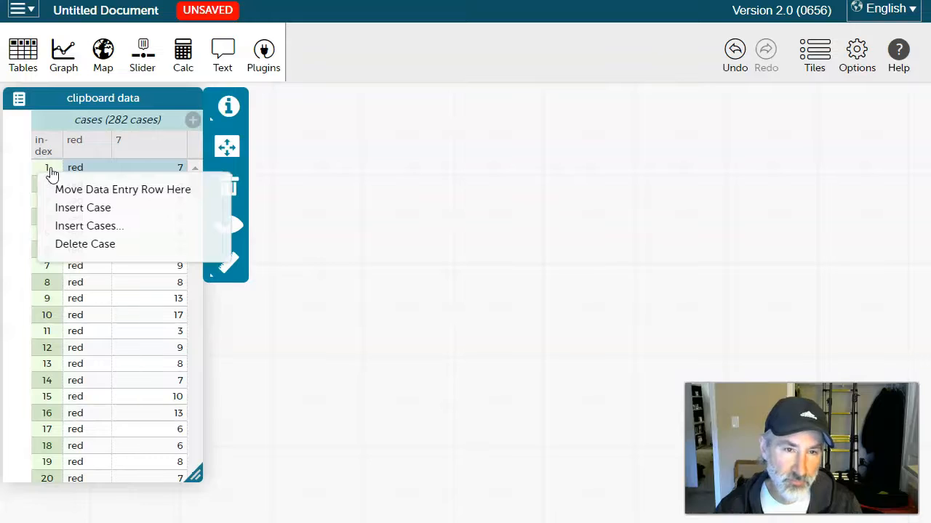
{"action": "left_click", "coordinate": [98, 154]}
Rename the two attributes to Color and Count.
{"action": "left_click", "coordinate": [78, 141]}
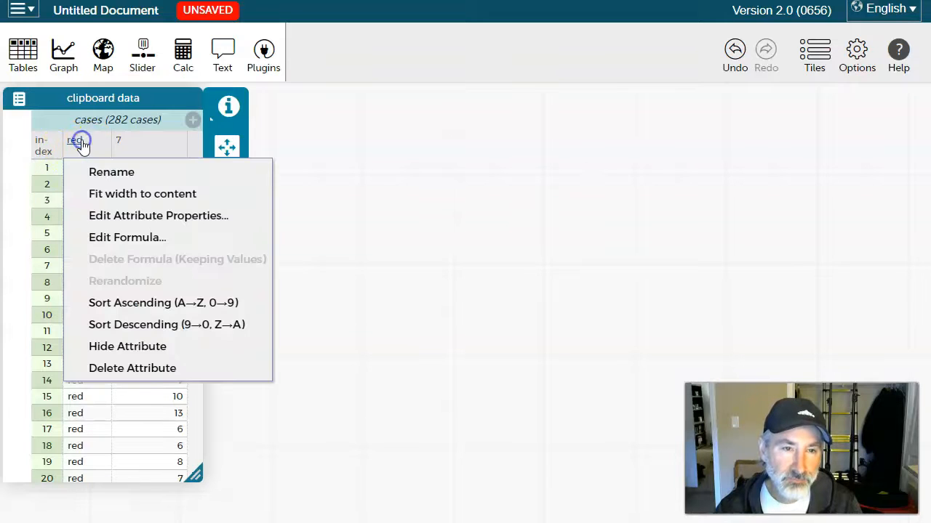
{"action": "left_click", "coordinate": [114, 171]}
{"action": "type", "text": "Color"}
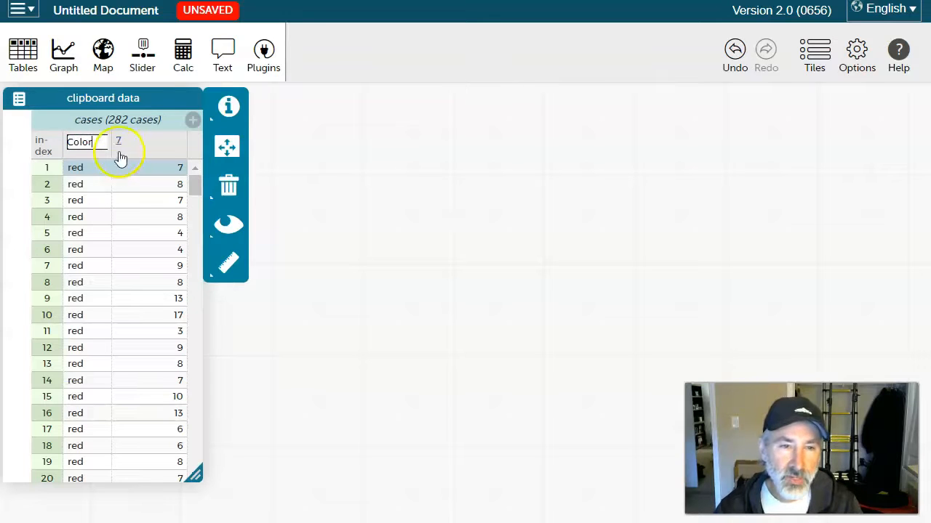
{"action": "left_click", "coordinate": [118, 143]}
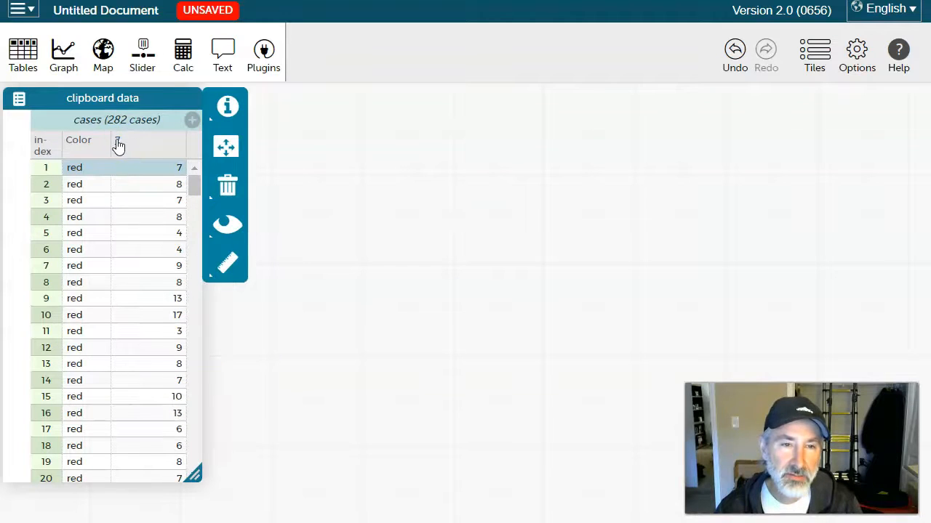
{"action": "left_click", "coordinate": [119, 146]}
{"action": "left_click", "coordinate": [155, 169]}
{"action": "type", "text": "Count"}
{"action": "key", "text": "Return"}
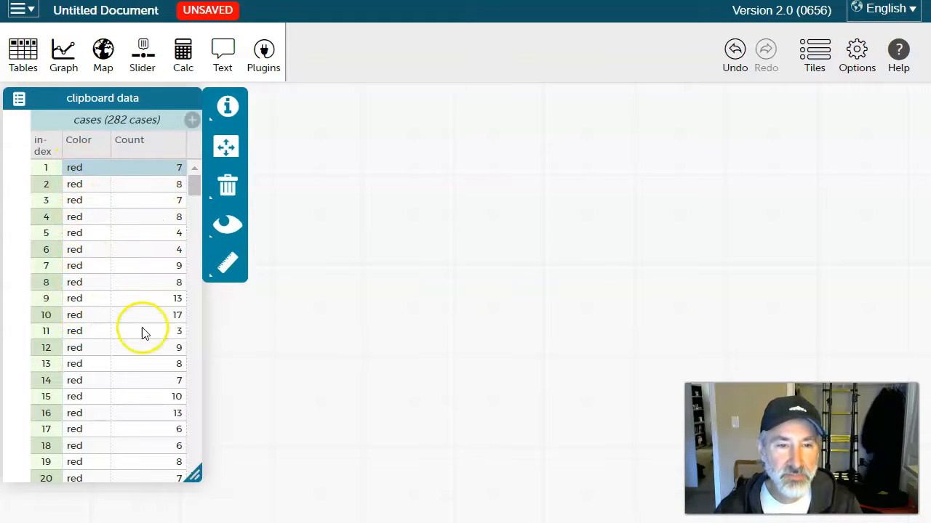
Create a graph with Count on the horizontal axis and Color on the vertical axis.
{"action": "scroll", "coordinate": [128, 328], "scroll_direction": "down", "scroll_amount": 5}
{"action": "scroll", "coordinate": [128, 333], "scroll_direction": "down", "scroll_amount": 20}
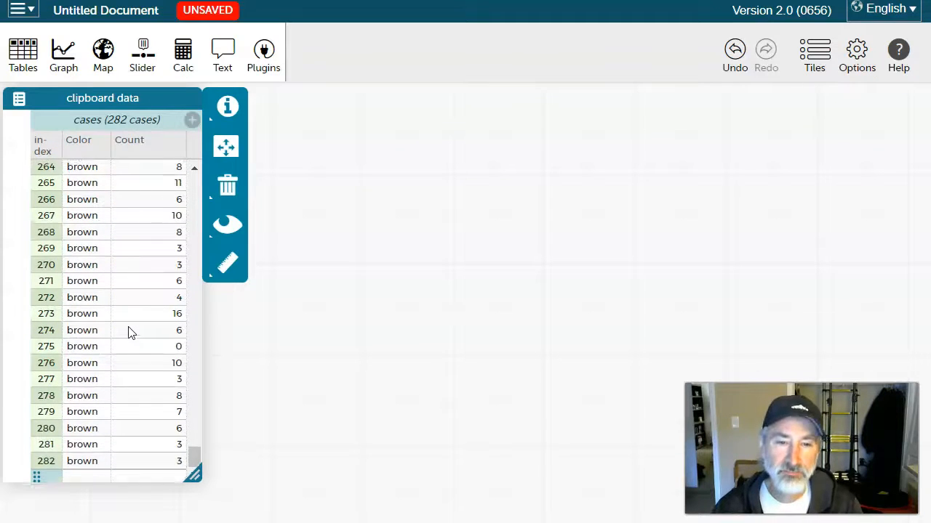
{"action": "scroll", "coordinate": [127, 330], "scroll_direction": "up", "scroll_amount": 20}
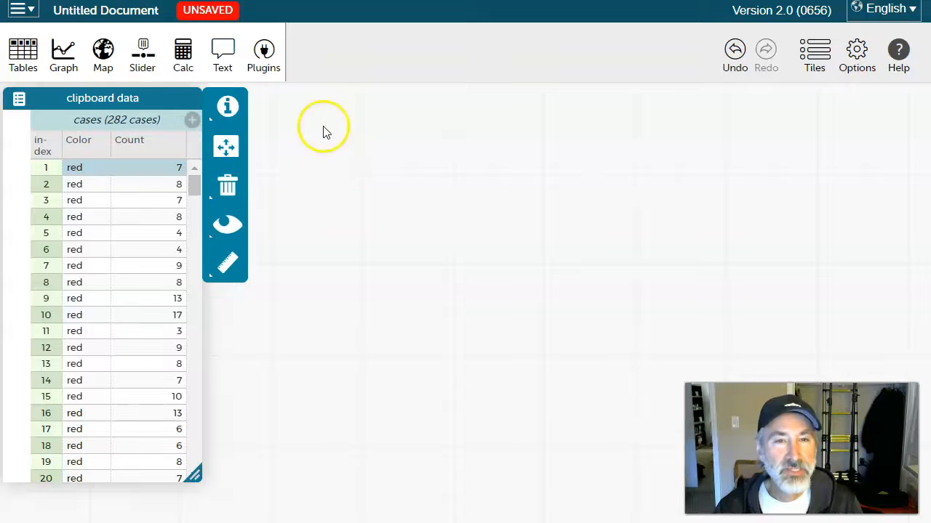
{"action": "left_click", "coordinate": [63, 64]}
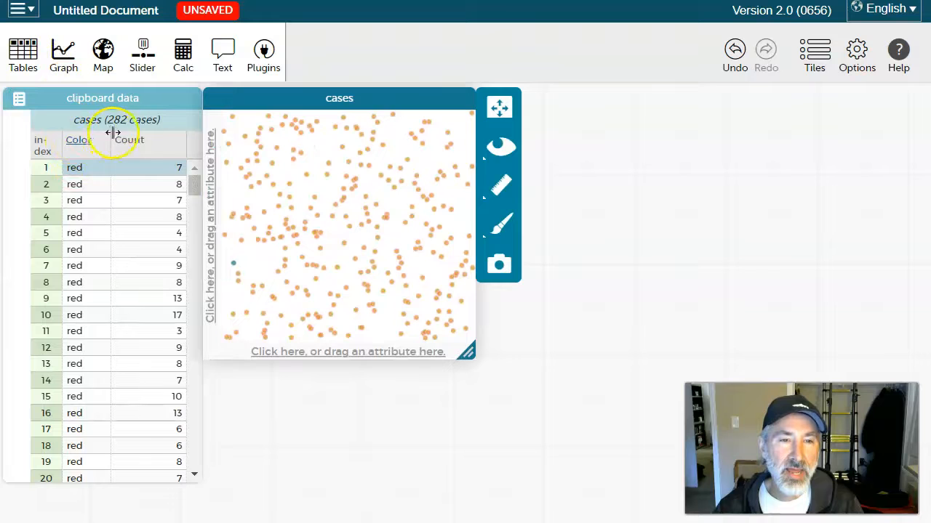
{"action": "left_click_drag", "start_coordinate": [129, 140], "coordinate": [141, 155]}
{"action": "left_click_drag", "start_coordinate": [253, 272], "coordinate": [328, 348]}
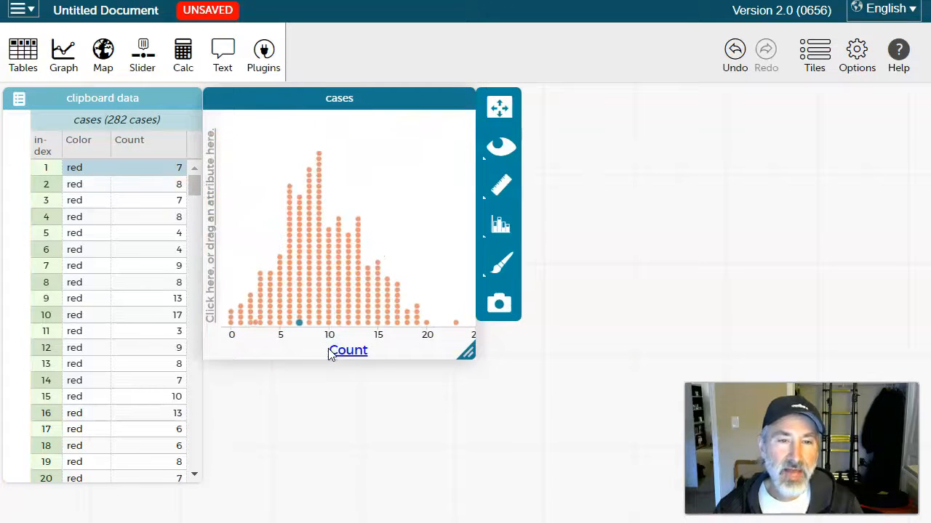
{"action": "left_click_drag", "start_coordinate": [77, 142], "coordinate": [216, 204]}
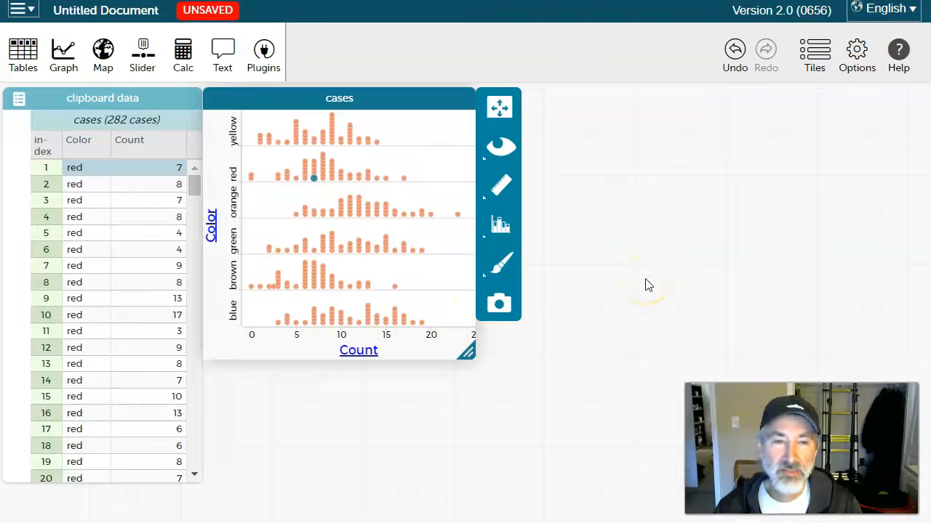
{"action": "left_click", "coordinate": [646, 273]}
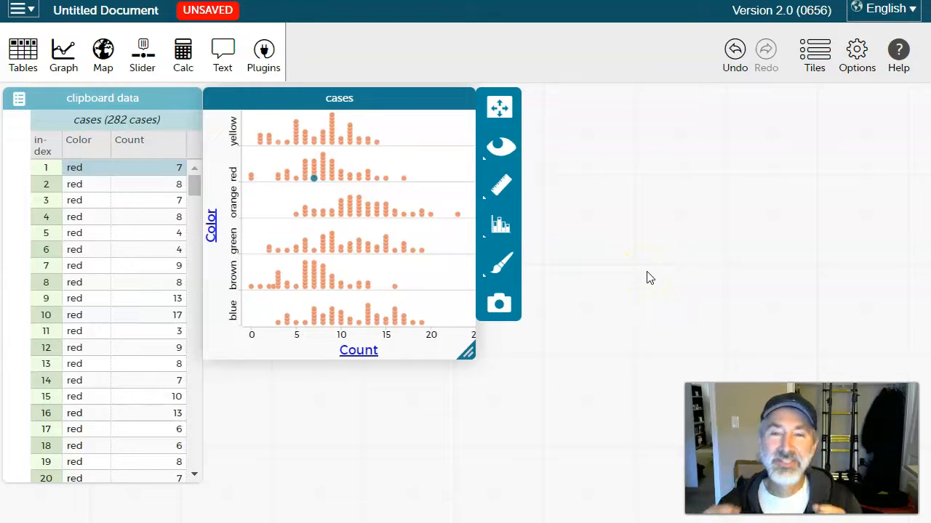
Enlarge the graph.
{"action": "left_click_drag", "start_coordinate": [469, 352], "coordinate": [504, 428]}
{"action": "left_click", "coordinate": [465, 251]}
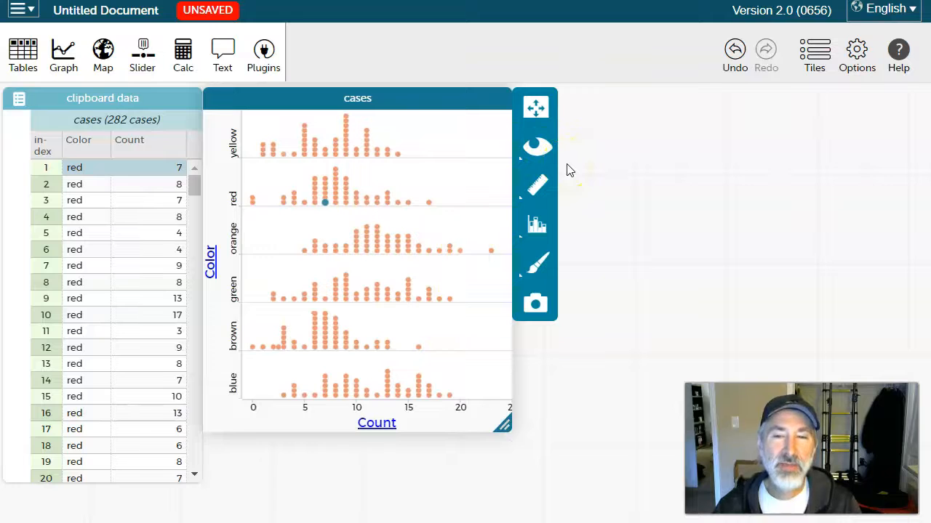
{"action": "left_click", "coordinate": [573, 148]}
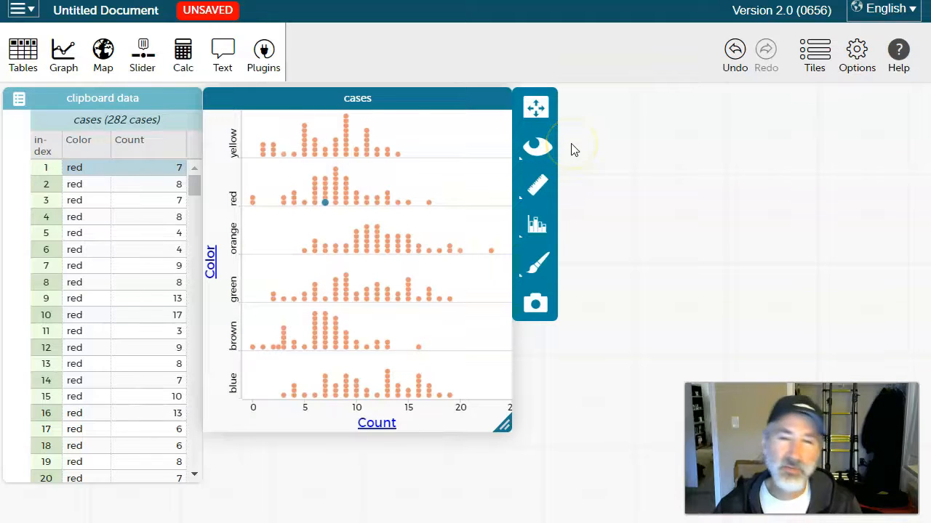
Add box plots with outliers to the graph and widen the graph further.
{"action": "left_click", "coordinate": [539, 186]}
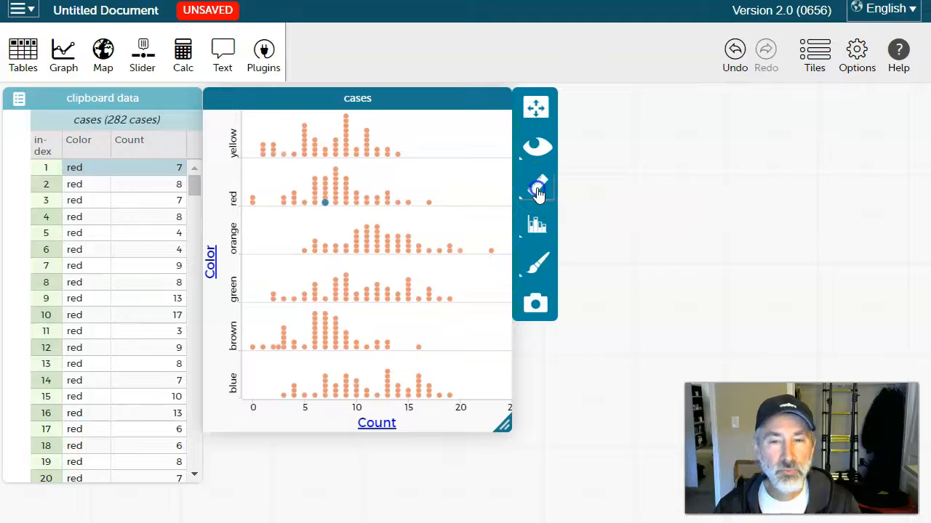
{"action": "left_click", "coordinate": [587, 252]}
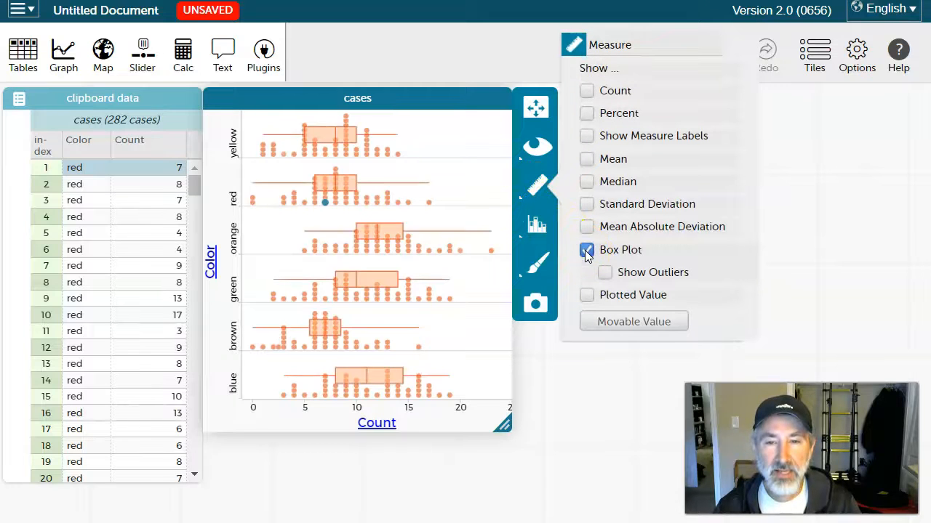
{"action": "left_click", "coordinate": [604, 274]}
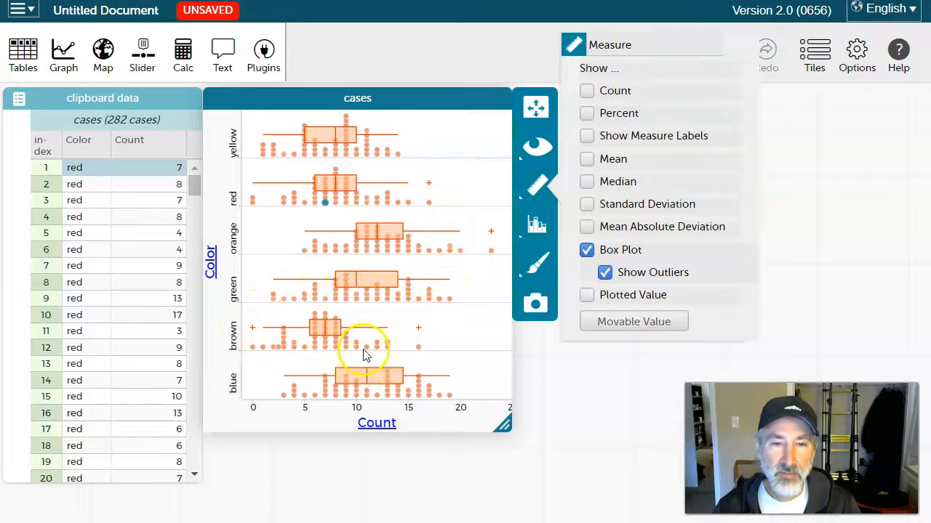
{"action": "left_click_drag", "start_coordinate": [501, 426], "coordinate": [578, 440]}
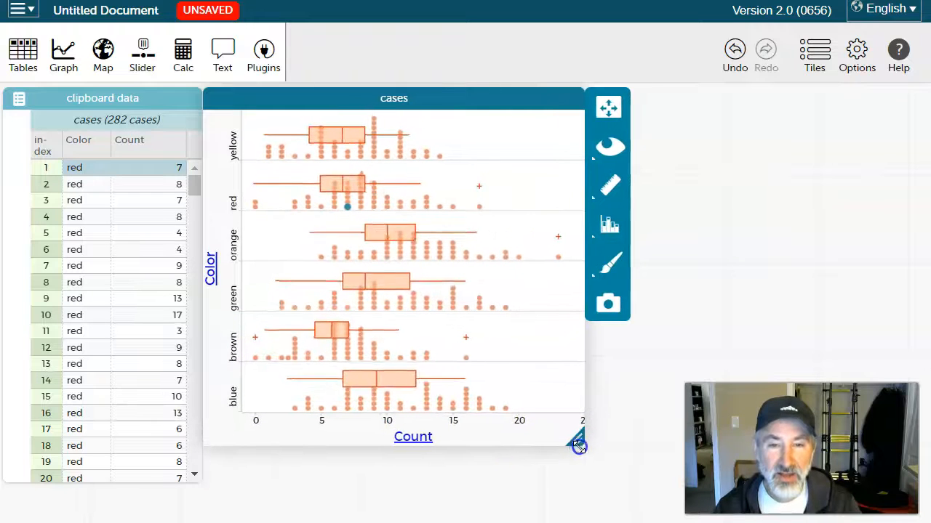
Change the colour of the graph's points to black in the graph's format settings.
{"action": "mouse_move", "coordinate": [296, 367]}
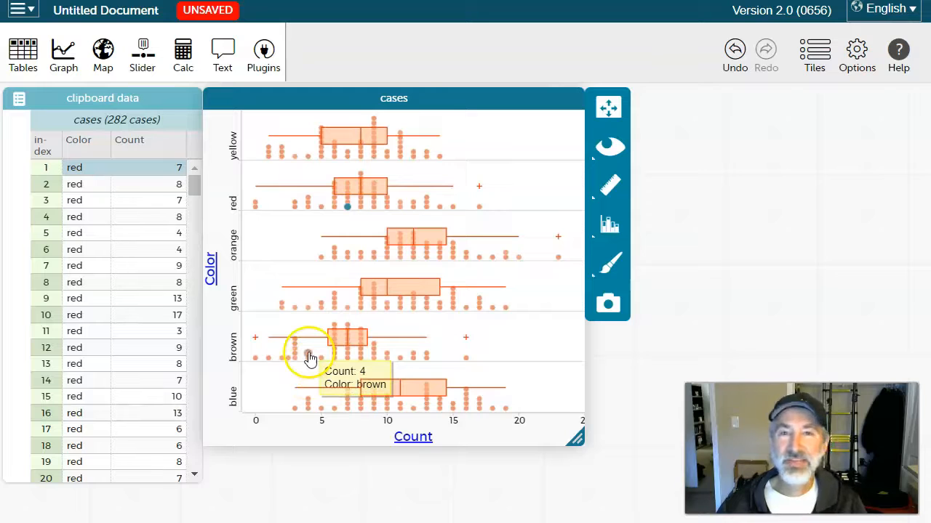
{"action": "mouse_move", "coordinate": [258, 340]}
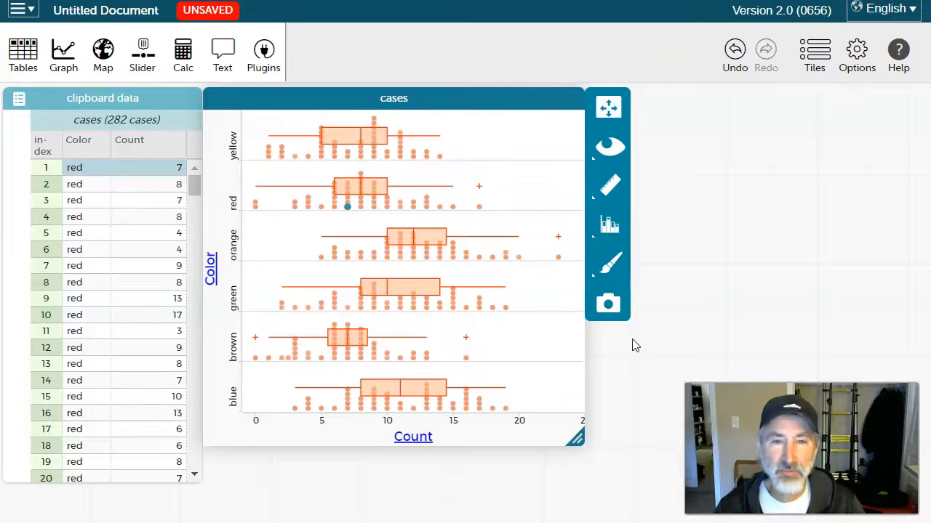
{"action": "left_click", "coordinate": [612, 269]}
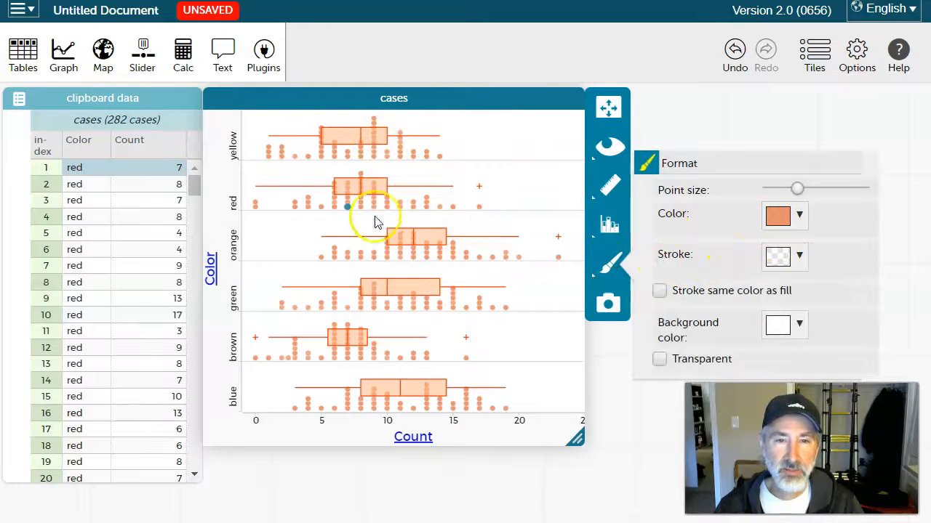
{"action": "left_click", "coordinate": [799, 218]}
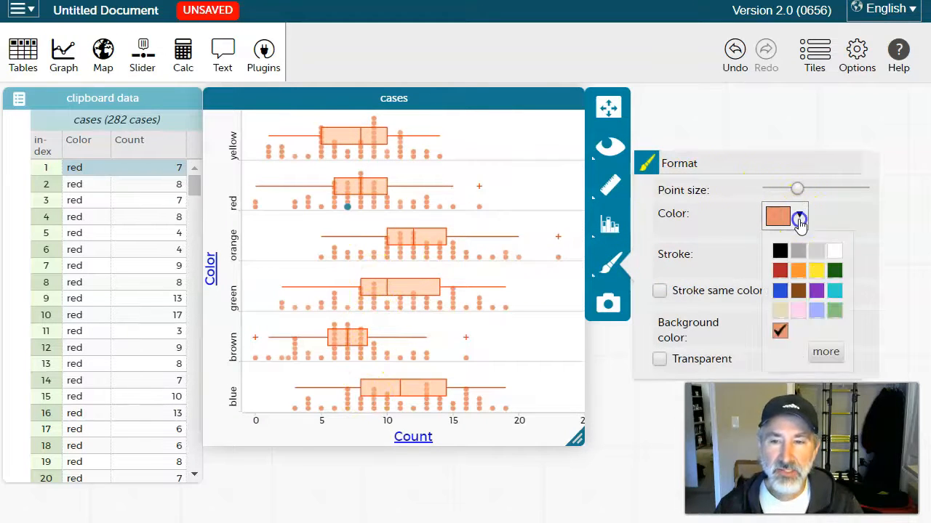
{"action": "left_click", "coordinate": [779, 251]}
{"action": "left_click", "coordinate": [617, 431]}
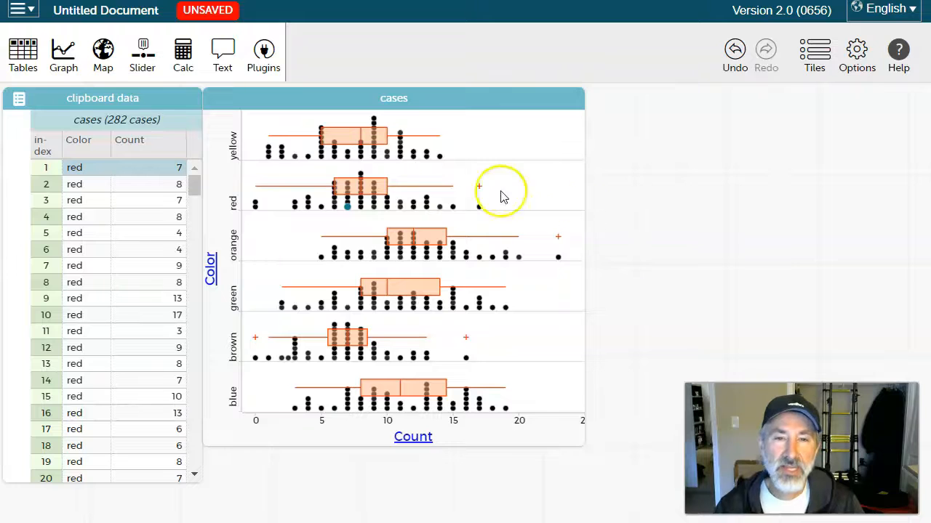
{"action": "left_click", "coordinate": [32, 10]}
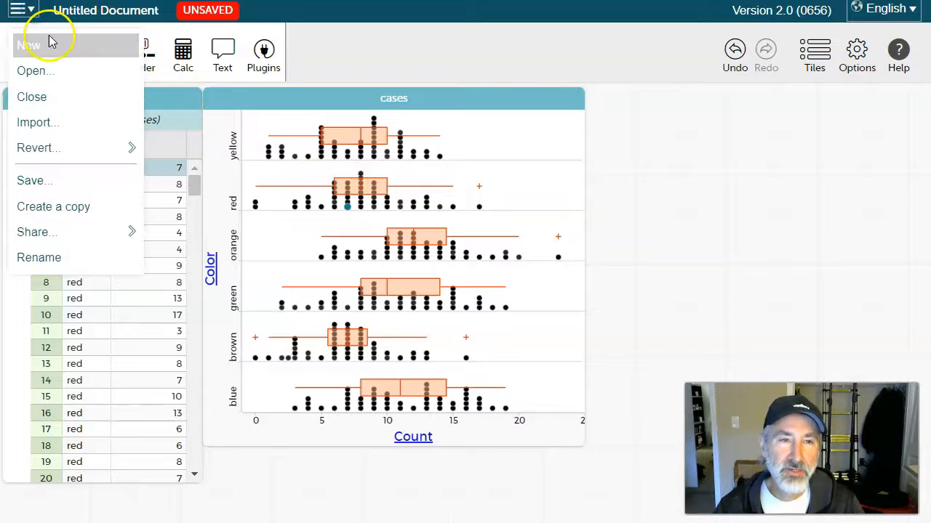
{"action": "left_click", "coordinate": [772, 211]}
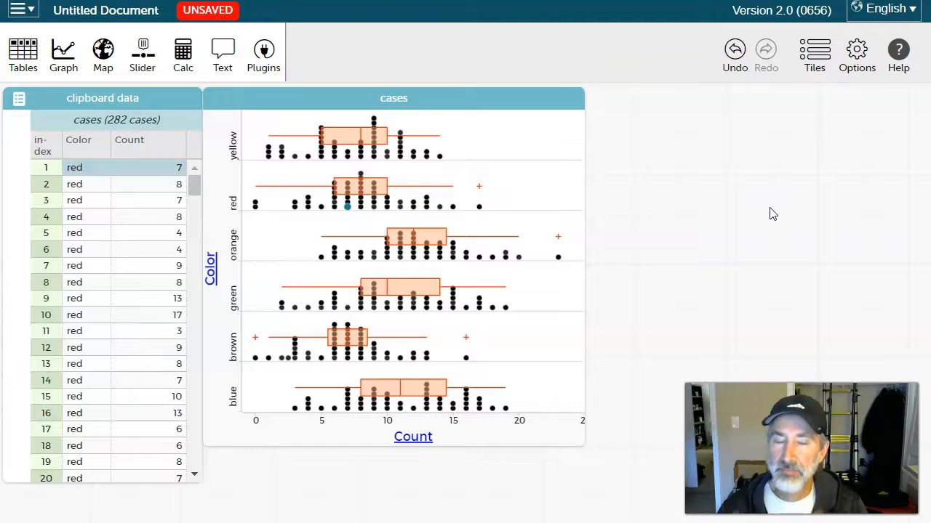
{"action": "left_click", "coordinate": [770, 208]}
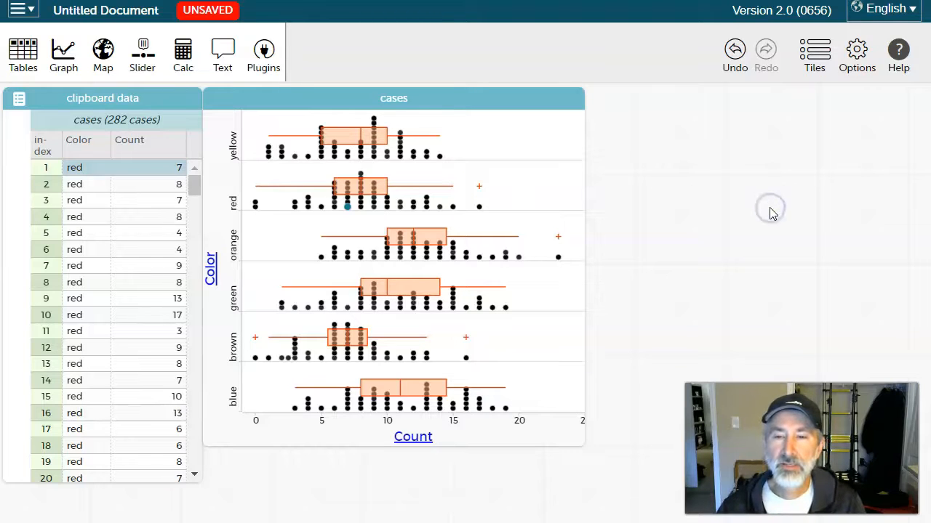